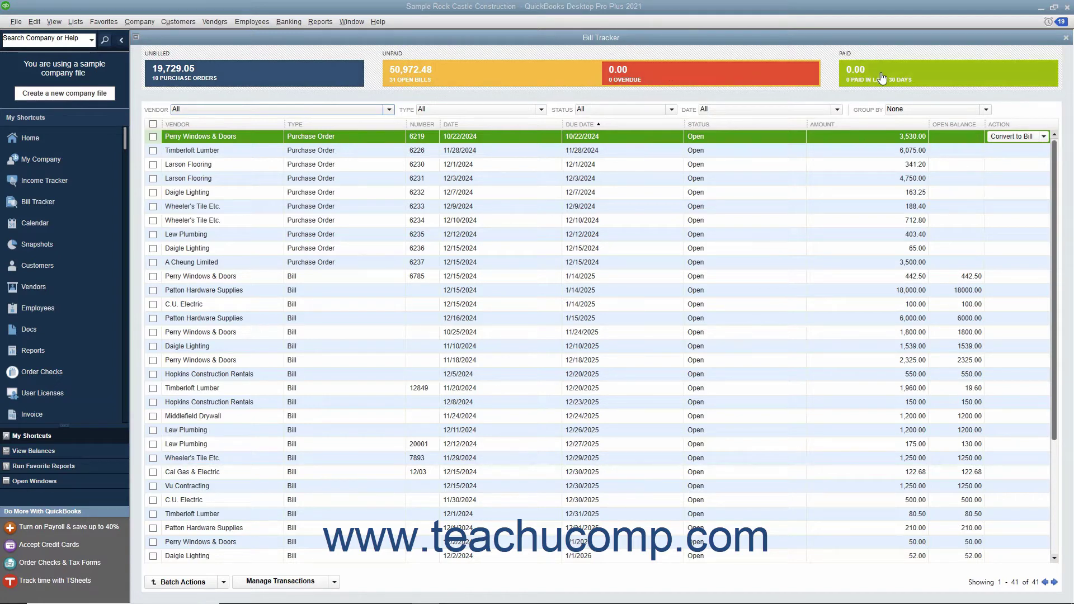
# - Examine the available choices in the vendor, type, status, date and grouping filters of the Bill Tracker
pyautogui.click(387, 109)
pyautogui.click(387, 109)
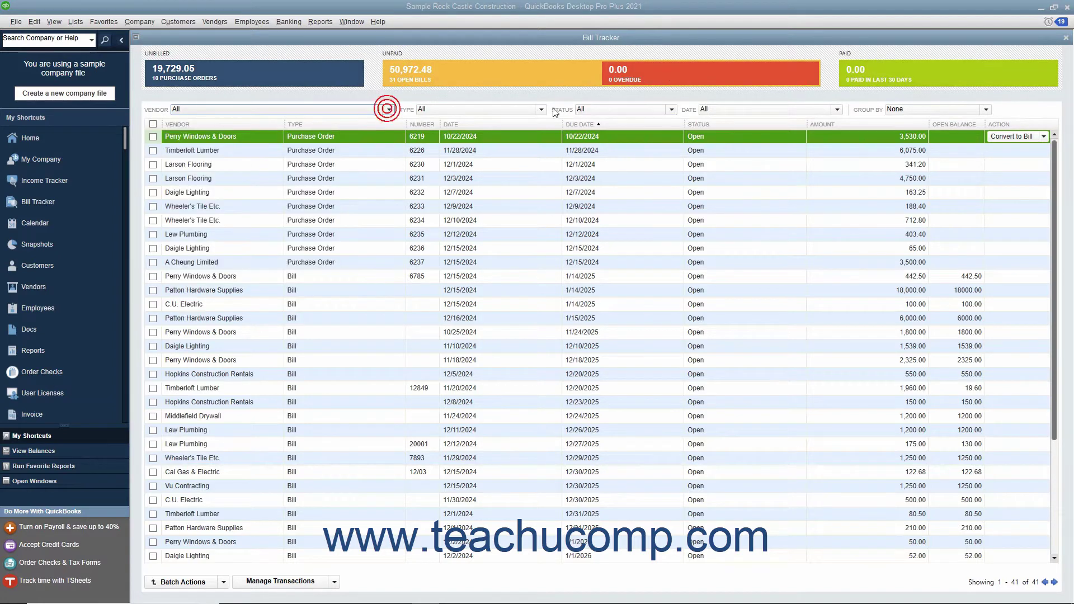
pyautogui.click(543, 109)
pyautogui.click(544, 109)
pyautogui.click(673, 109)
pyautogui.click(672, 109)
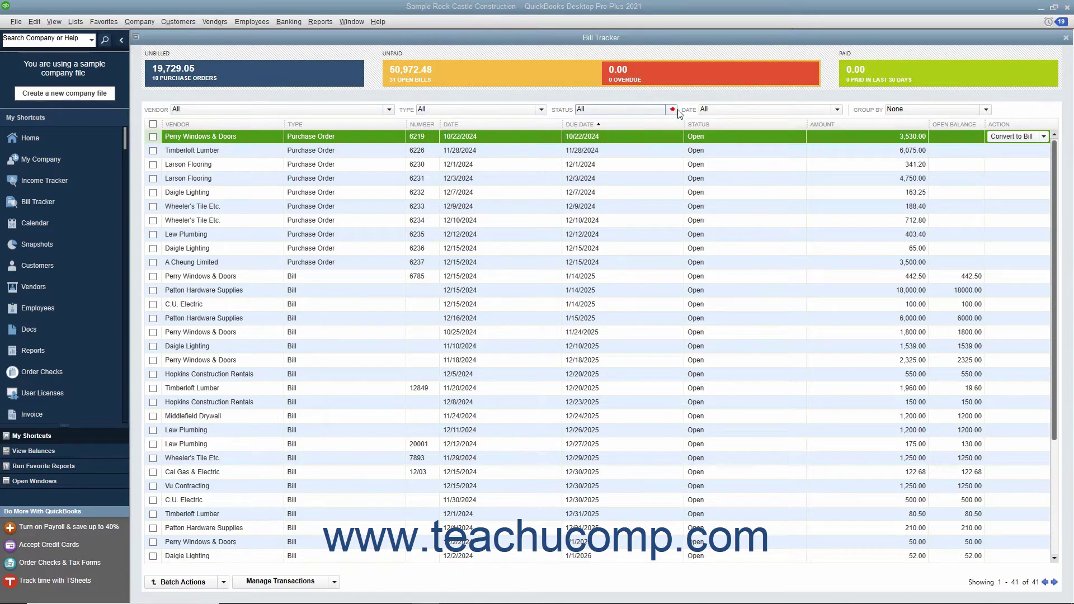
pyautogui.click(837, 109)
pyautogui.click(837, 109)
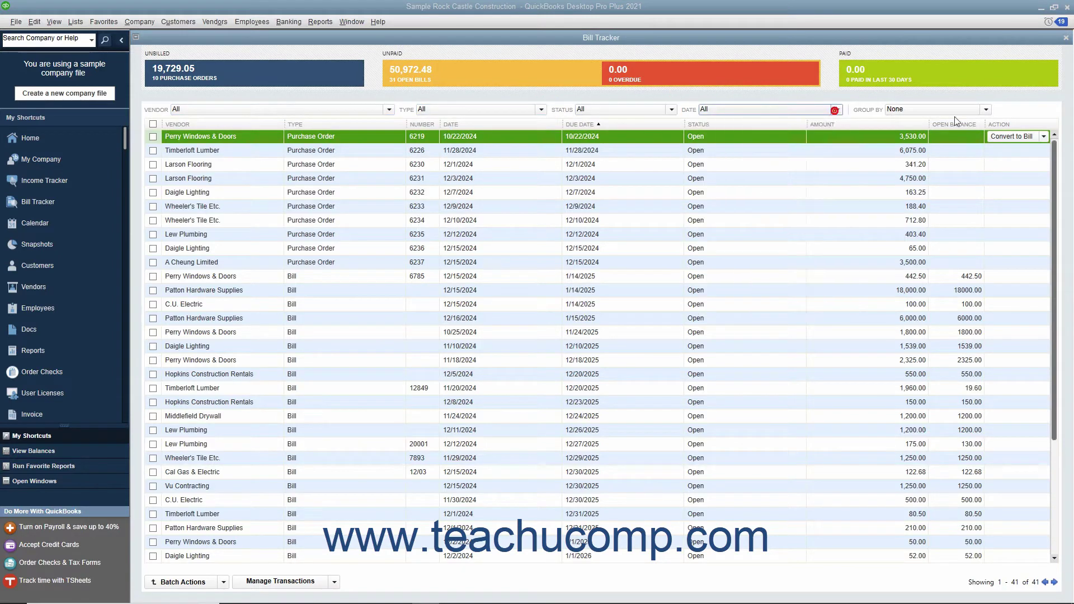
pyautogui.click(985, 110)
pyautogui.click(985, 111)
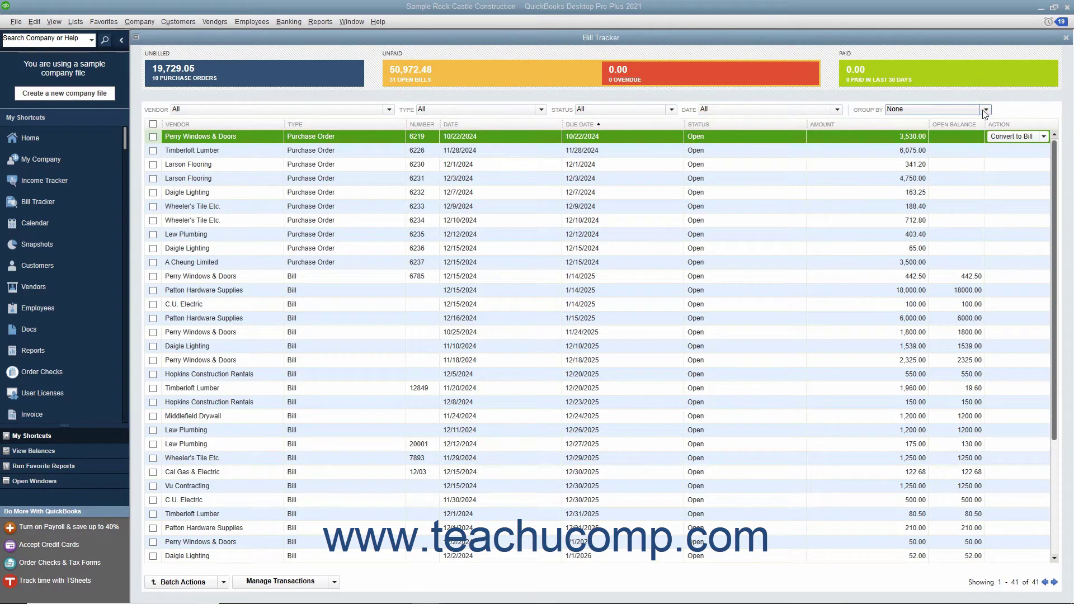
# - Filter the Bill Tracker to the unbilled purchase orders, and clear that filter to show all transactions again
pyautogui.click(325, 85)
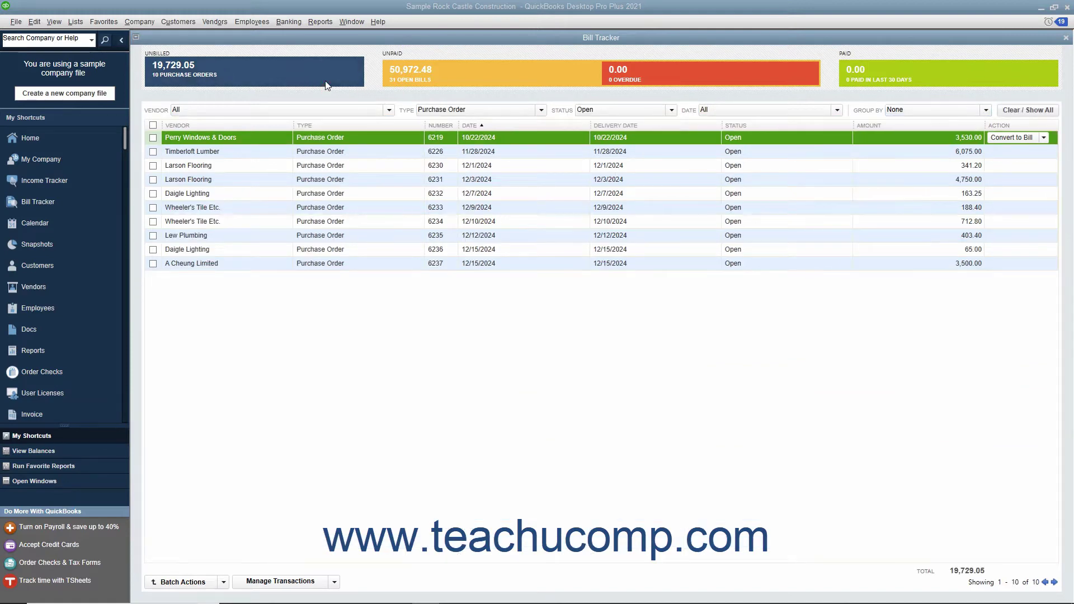
pyautogui.click(1024, 115)
# - Group the transactions by vendor, and expand and collapse the C.U. Electric group
pyautogui.click(985, 109)
pyautogui.click(954, 133)
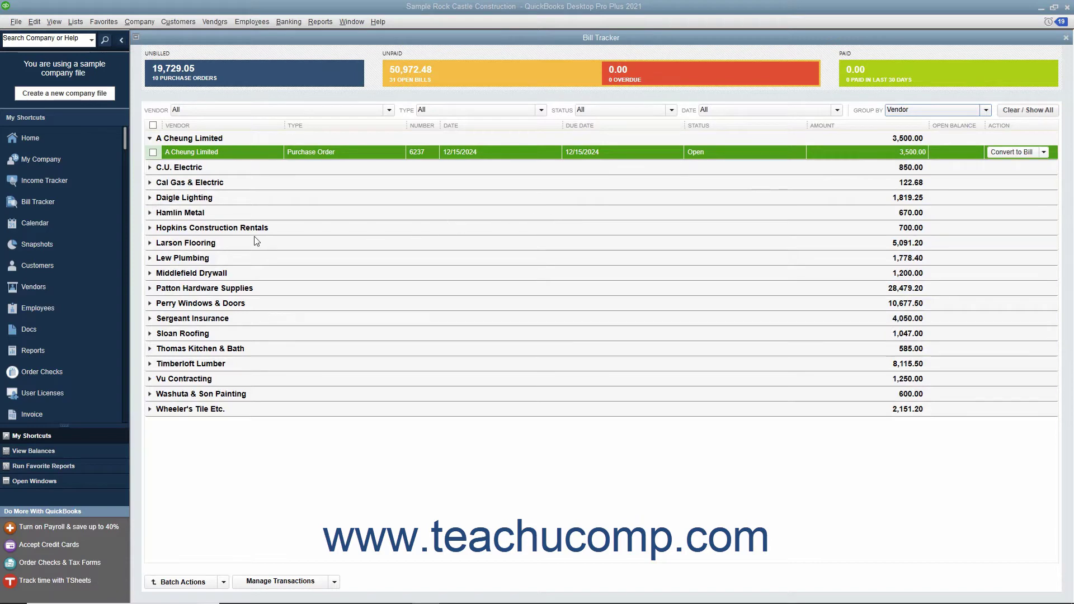
pyautogui.click(149, 168)
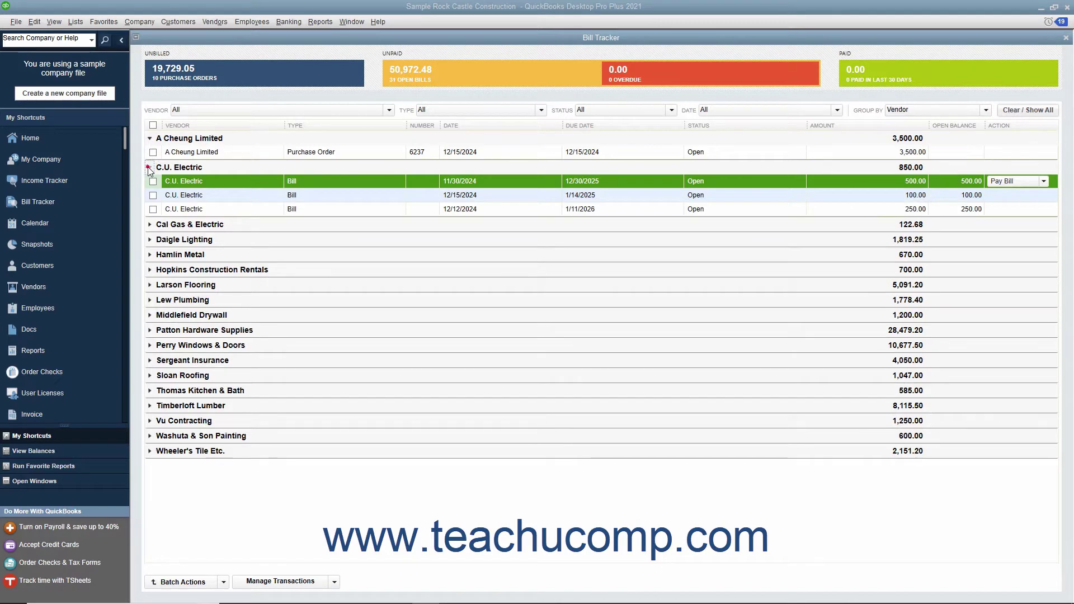
pyautogui.click(149, 168)
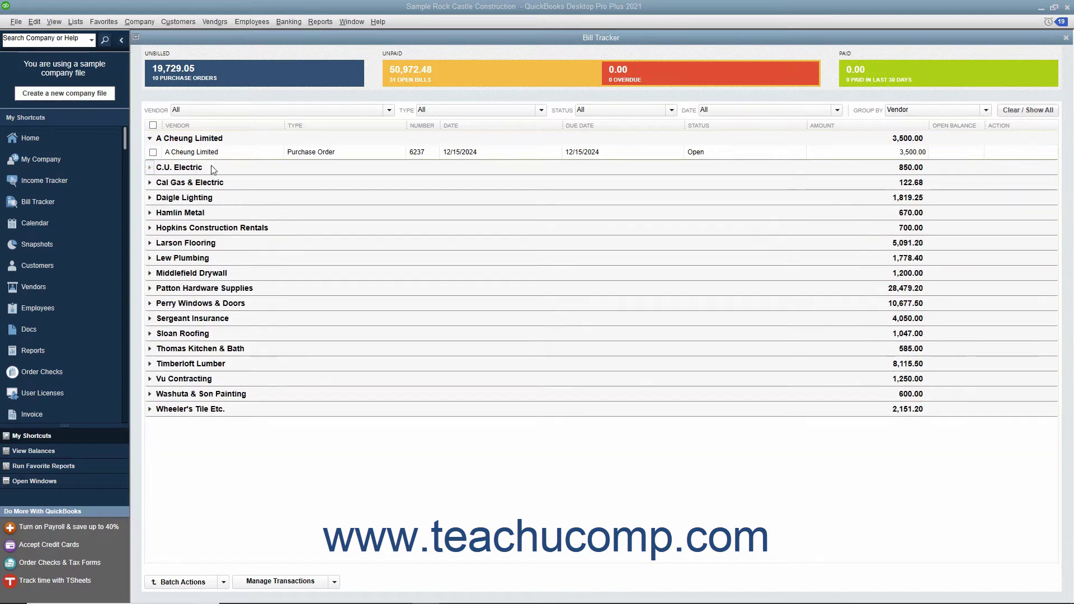
# - Set the transaction list's grouping back to None
pyautogui.click(988, 113)
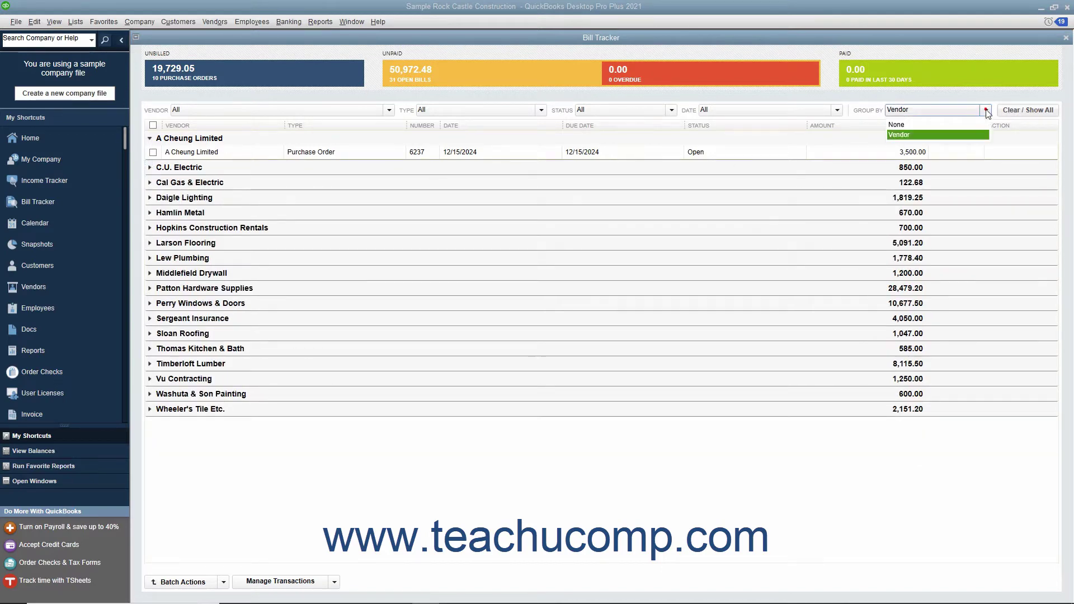
pyautogui.click(958, 124)
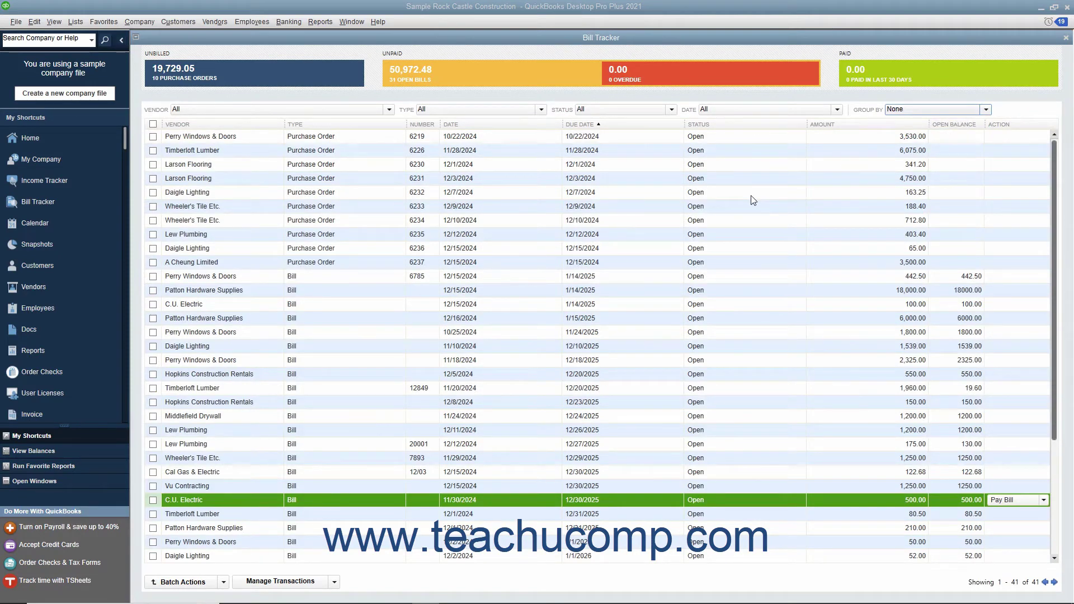
# - Select the Perry Windows & Doors purchase order 6219 and view the actions available for it
pyautogui.click(345, 138)
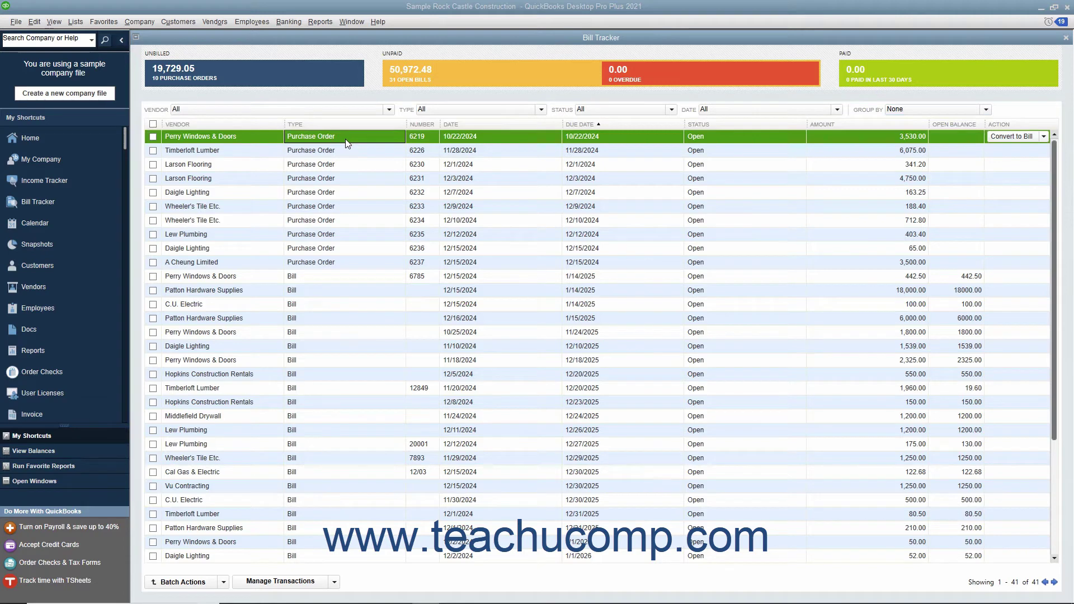
pyautogui.click(1048, 140)
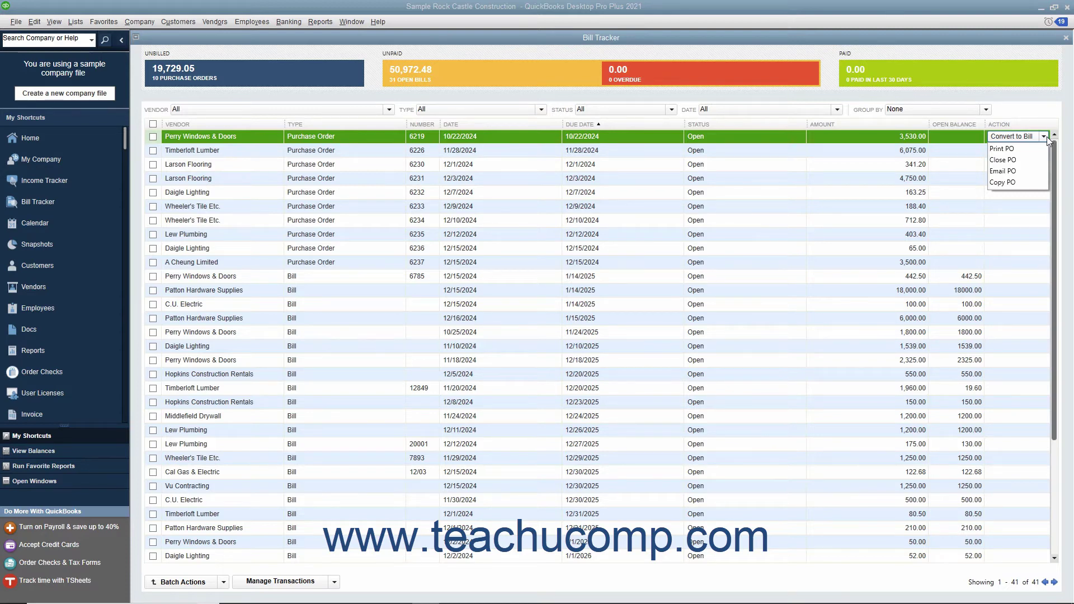
pyautogui.click(1047, 137)
pyautogui.click(1046, 138)
# - Filter the list to unbilled purchase orders and select all of them, viewing the available batch actions
pyautogui.click(333, 77)
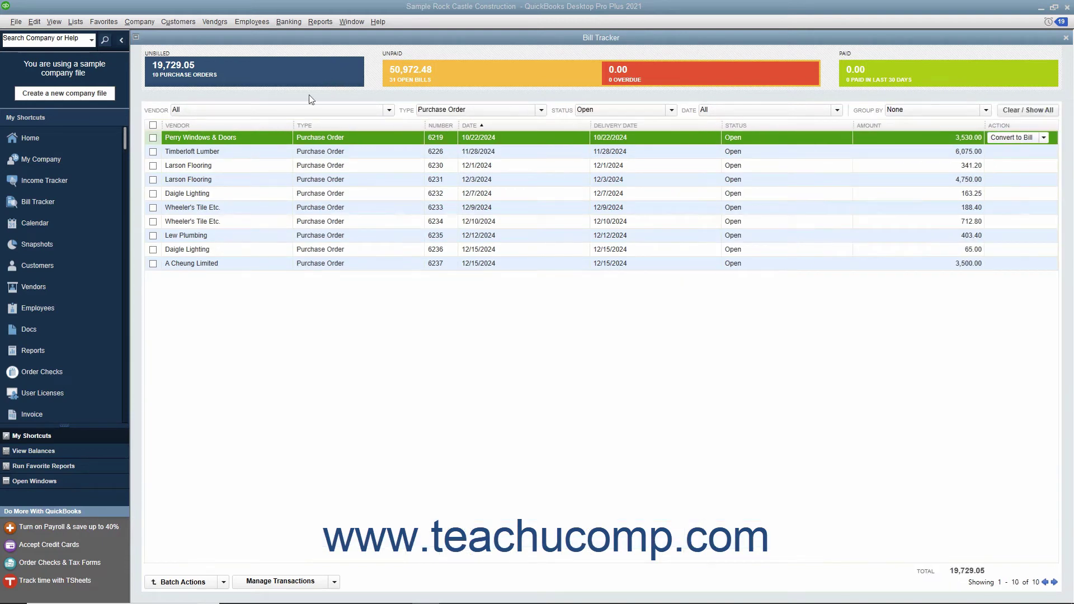
pyautogui.click(154, 125)
pyautogui.click(224, 583)
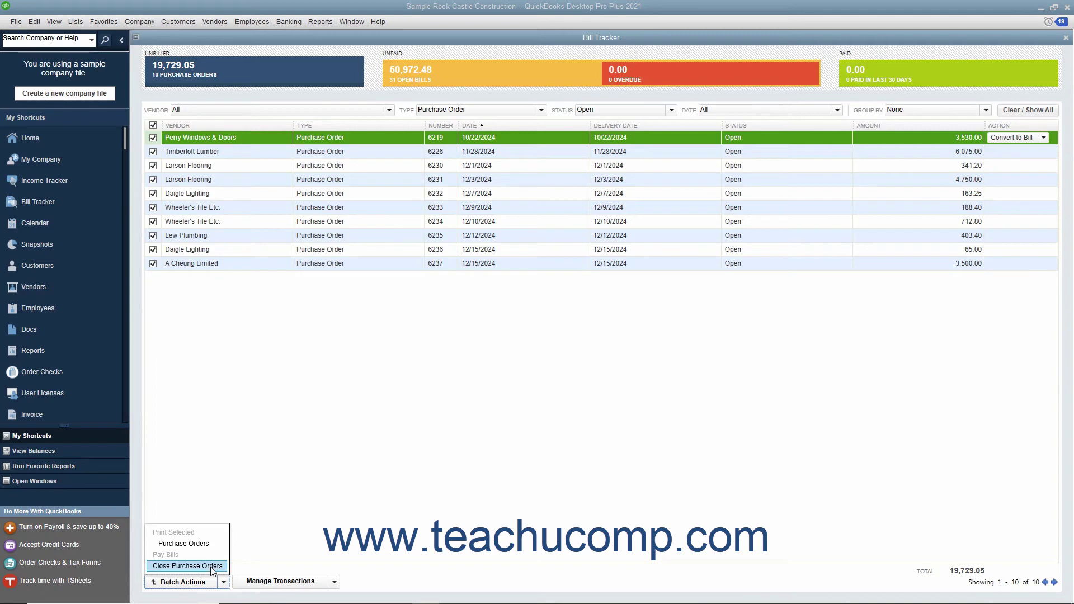
pyautogui.click(312, 525)
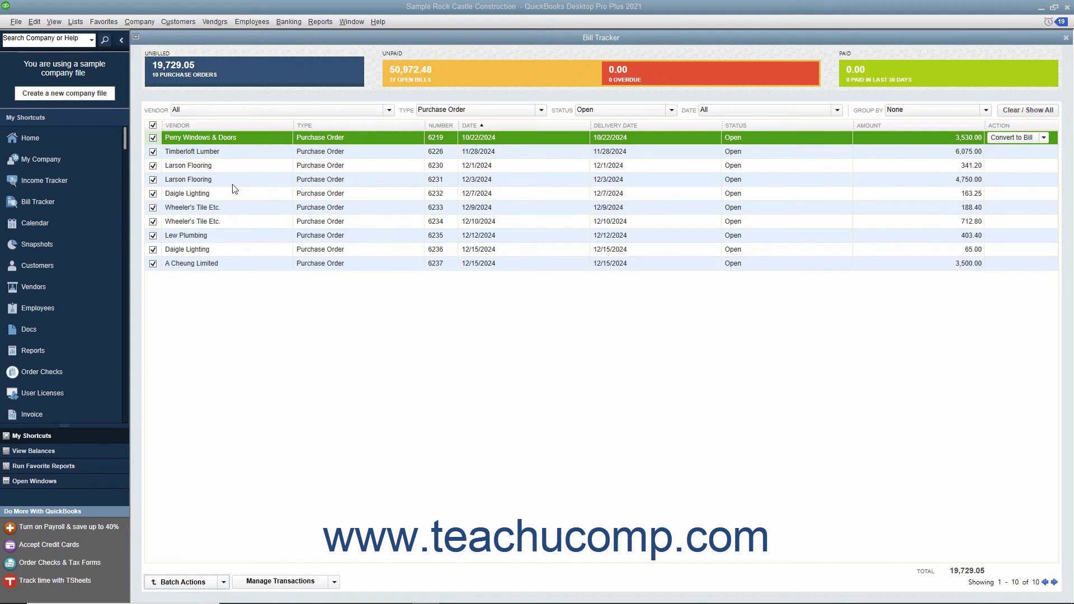
# - Open the Perry Windows & Doors purchase order 6219 from the list to view it, and close it
pyautogui.click(244, 137)
pyautogui.doubleClick(245, 138)
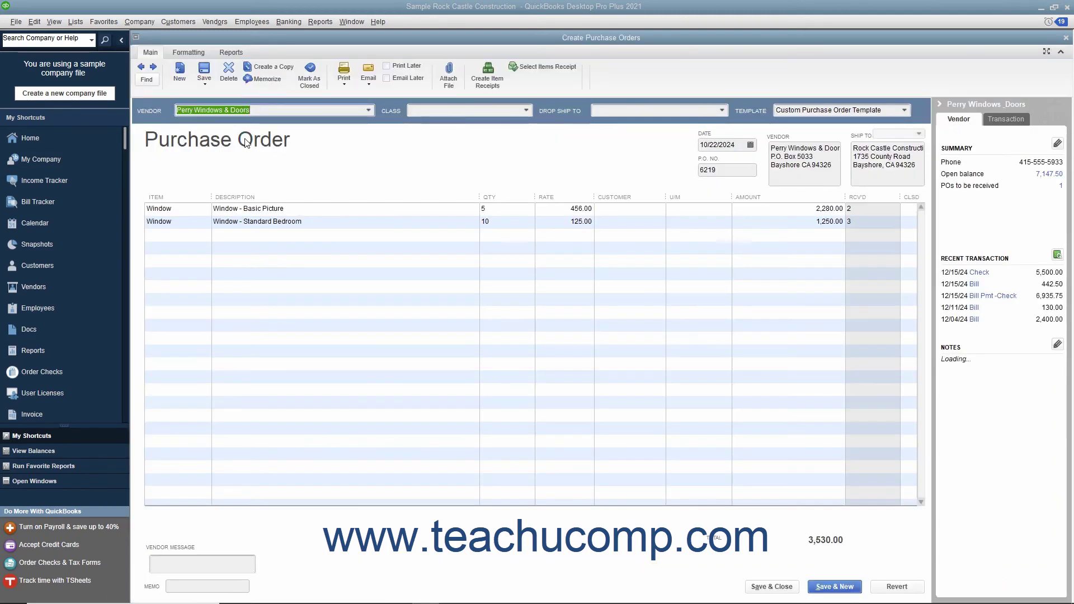
pyautogui.click(1065, 38)
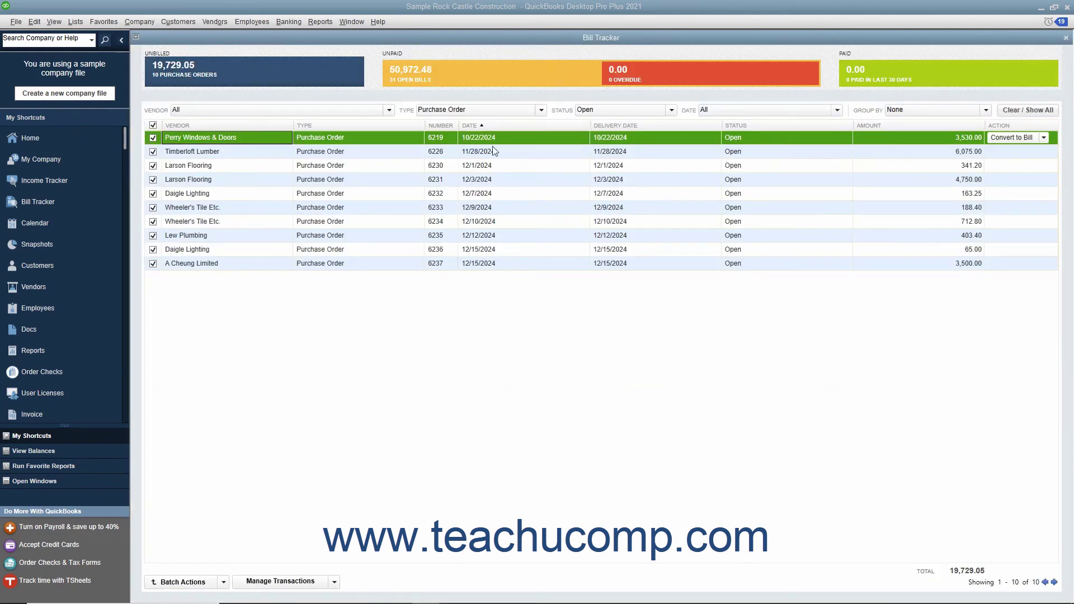
# - Highlight the Timberloft Lumber purchase order 6226, open it with Edit Highlighted Row, and close it without changes
pyautogui.click(247, 153)
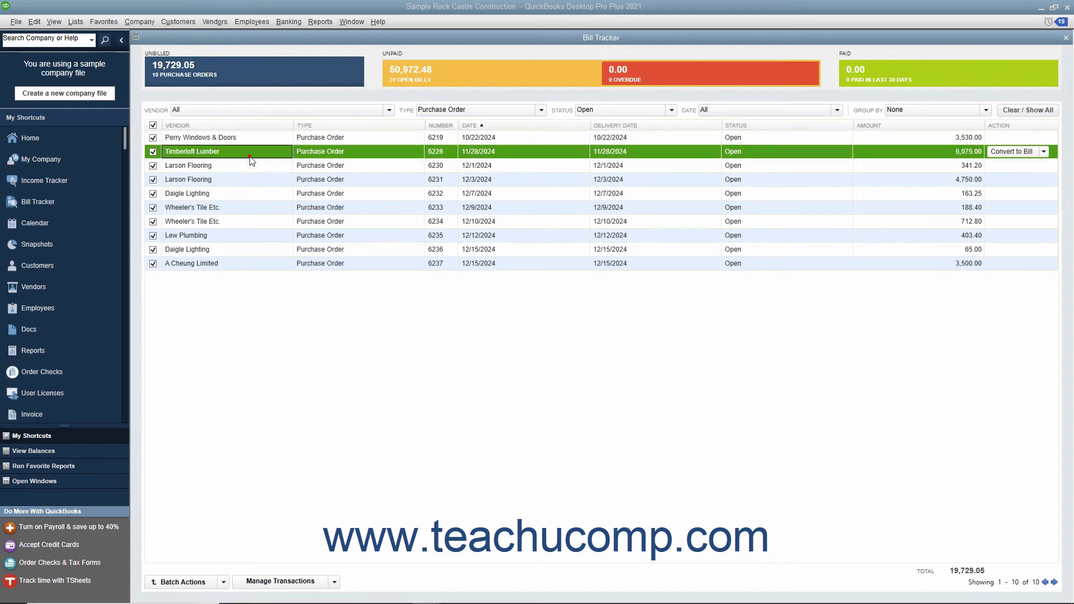
pyautogui.click(334, 582)
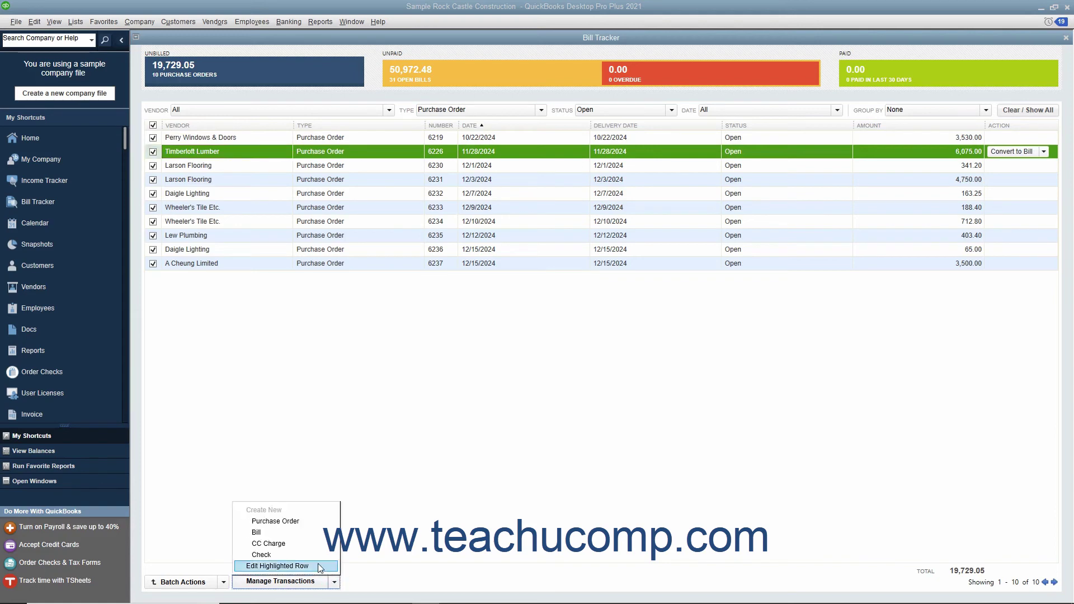
pyautogui.click(318, 565)
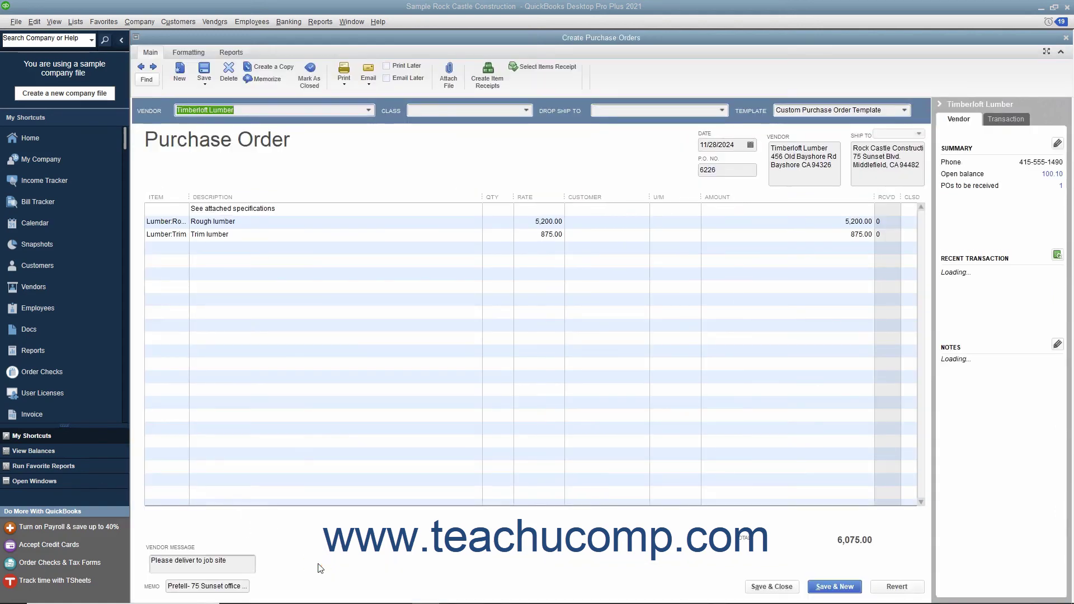
pyautogui.click(1066, 37)
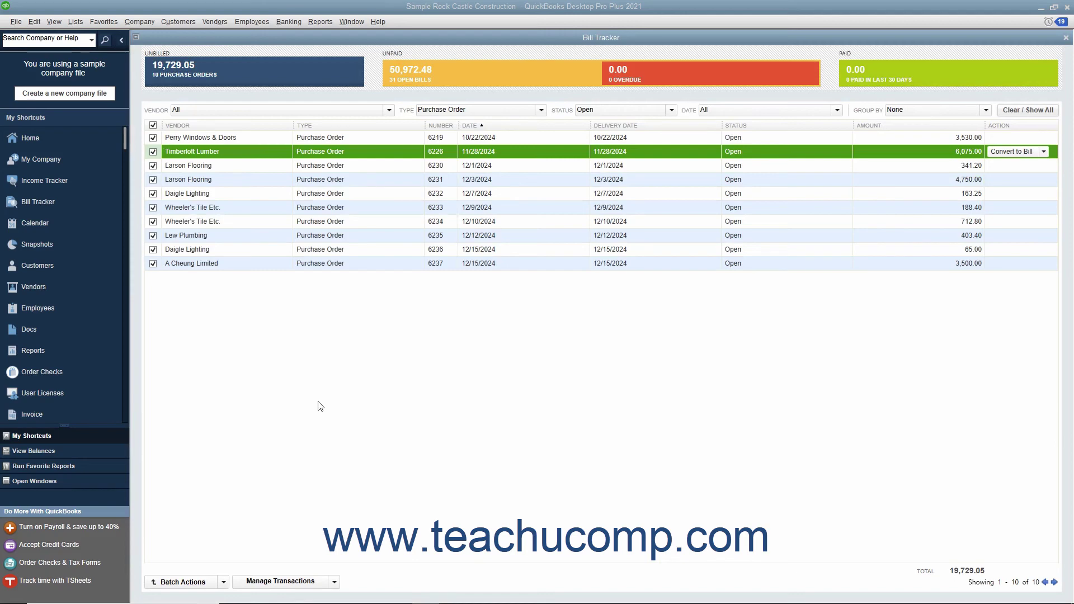
# - Start a new bill from the Bill Tracker to view the blank form, and close it without saving
pyautogui.click(334, 583)
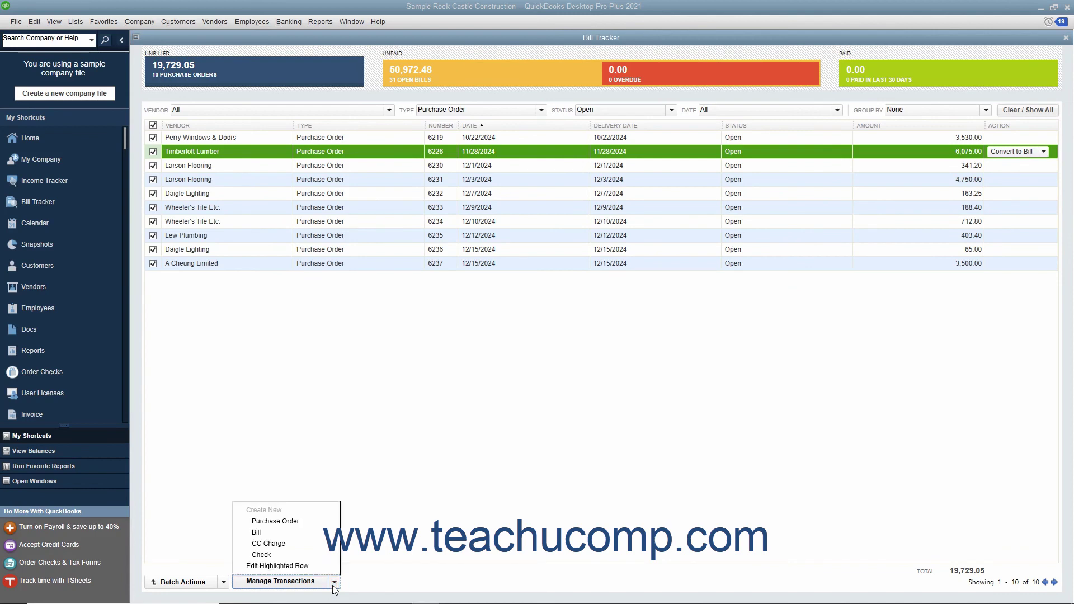
pyautogui.click(285, 534)
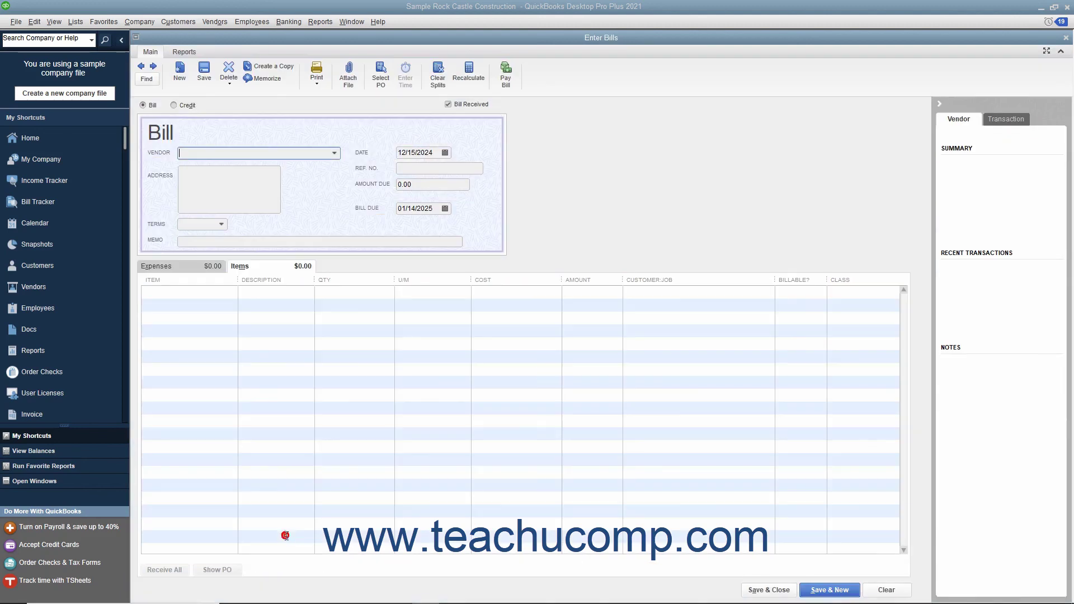
pyautogui.click(1066, 38)
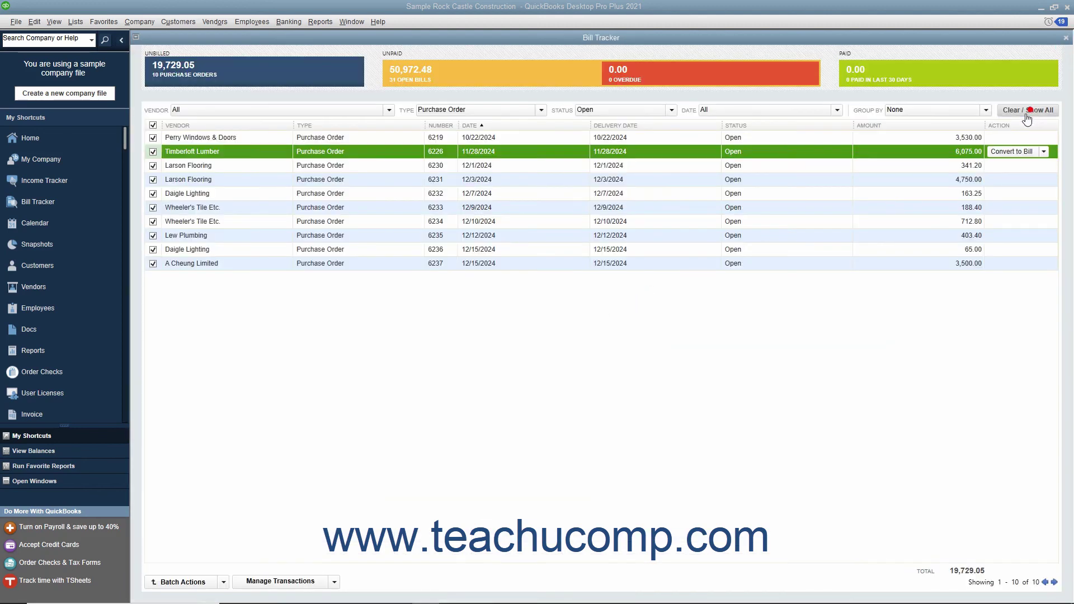